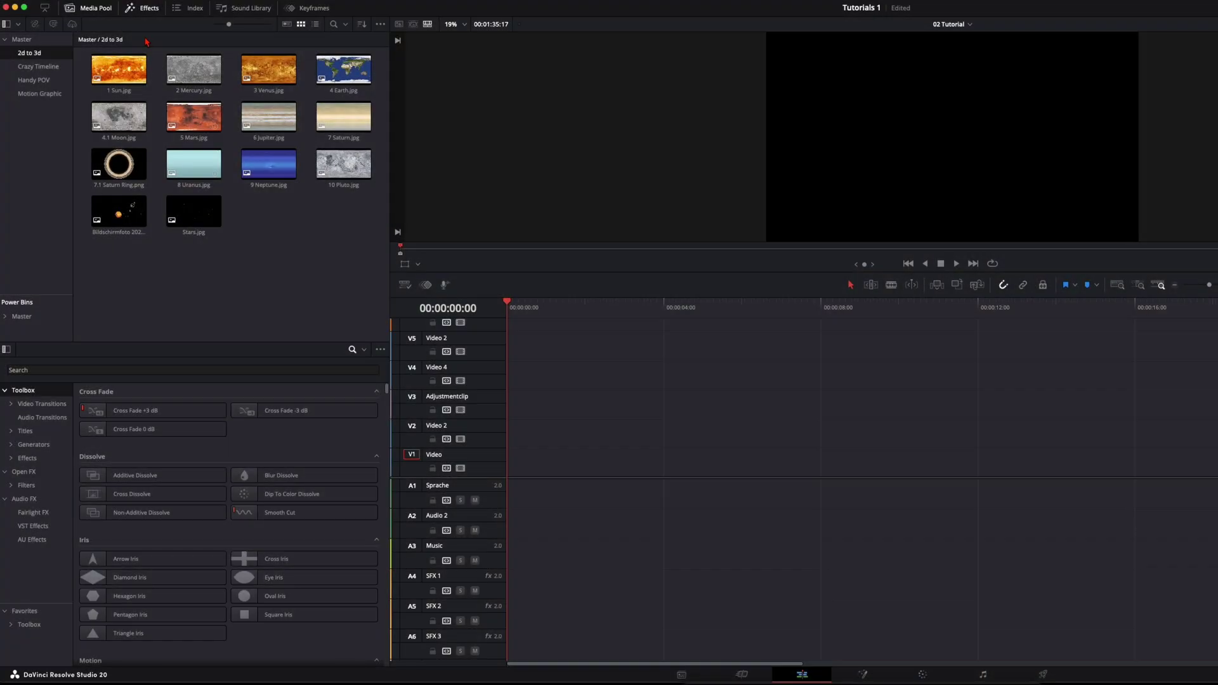
Preview 1 Sun.jpg, then load 4 Earth.jpg from the 2d to 3d bin into the source viewer
click(124, 85)
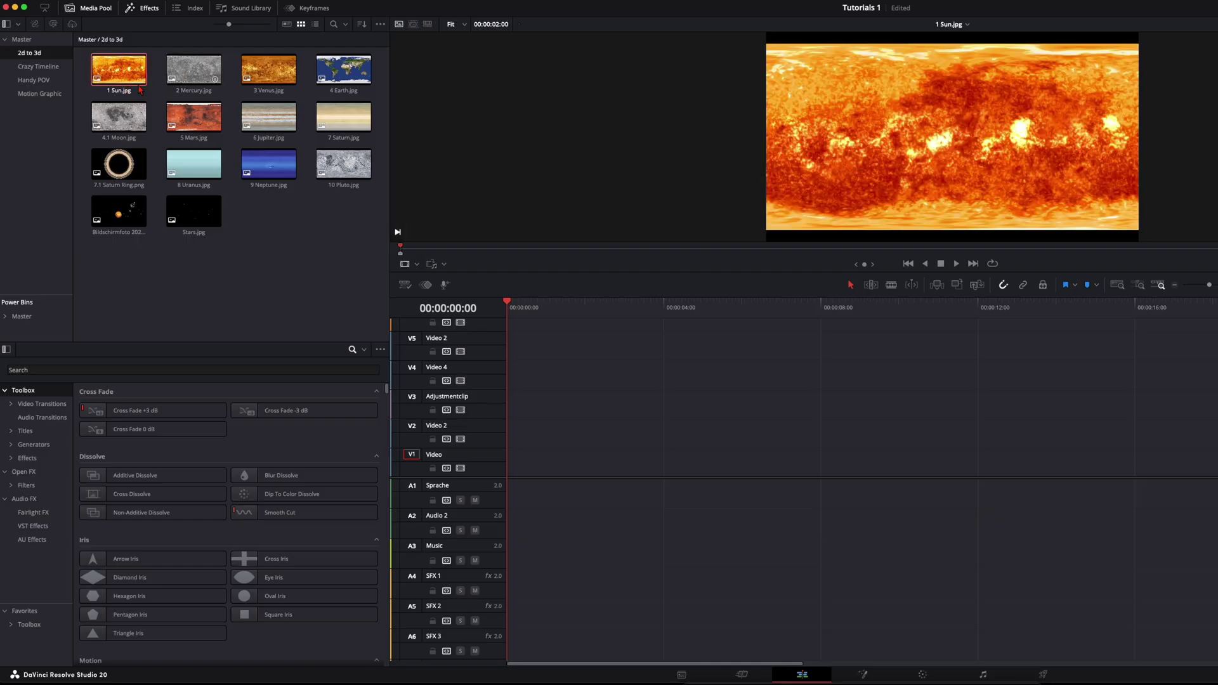
click(354, 80)
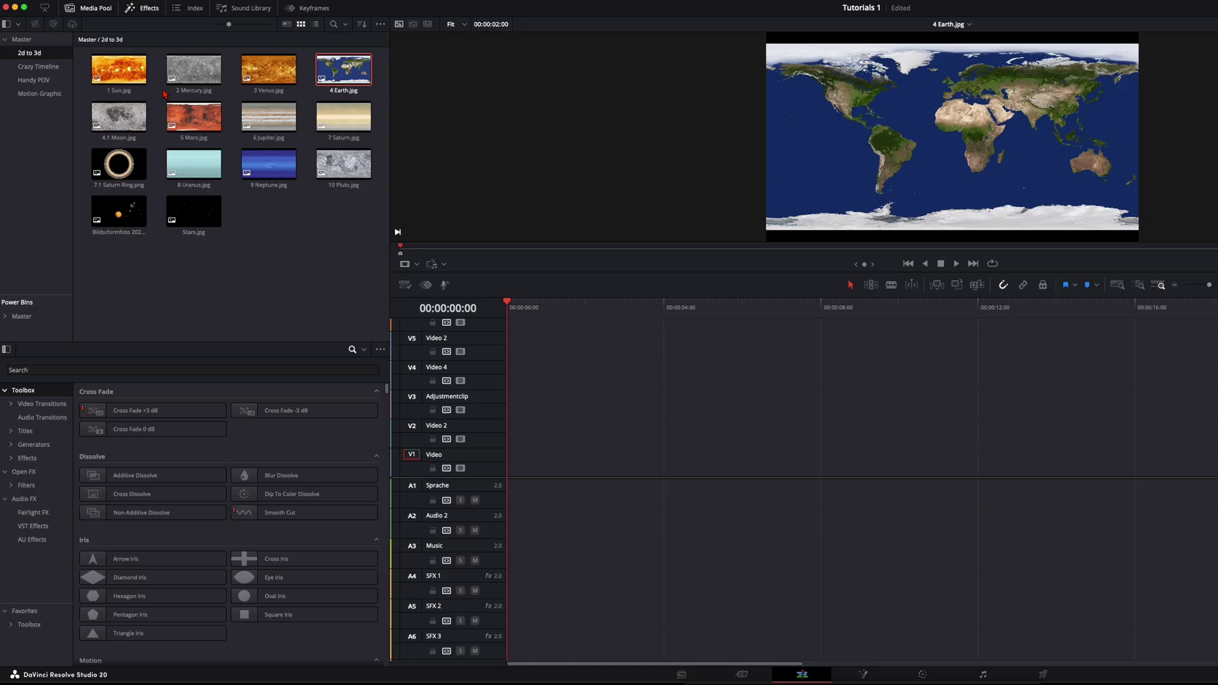
Drag a Fusion Composition from Toolbox > Effects onto video track V1
click(149, 12)
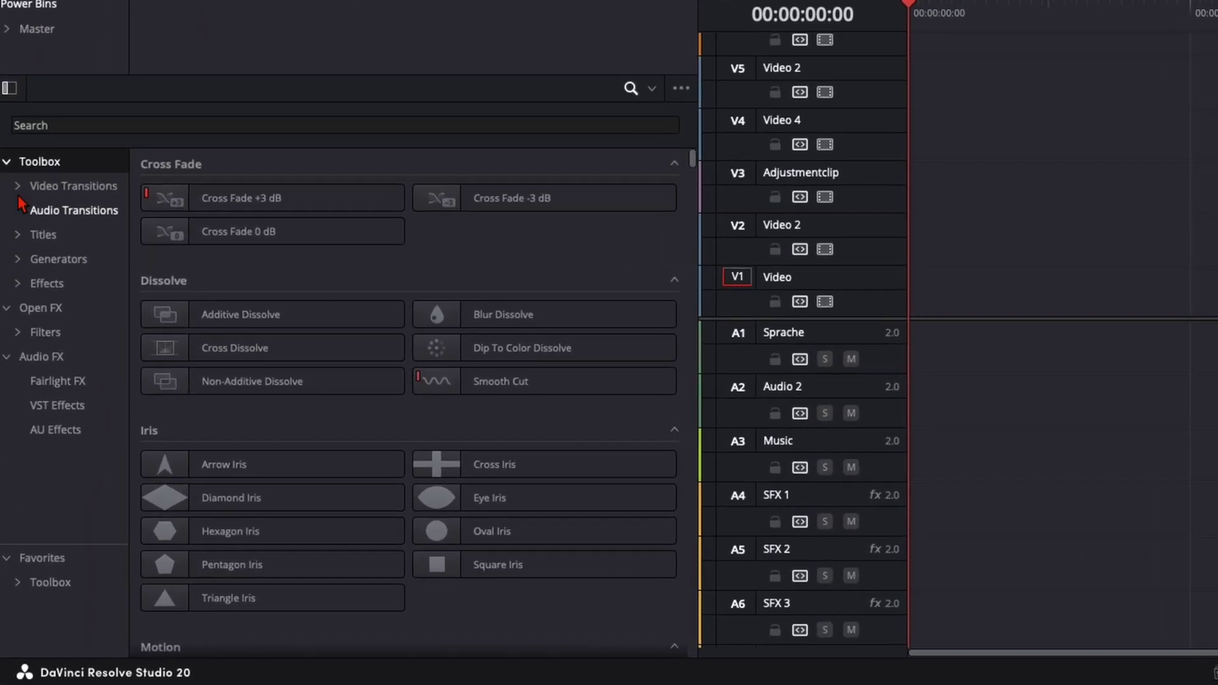
click(53, 288)
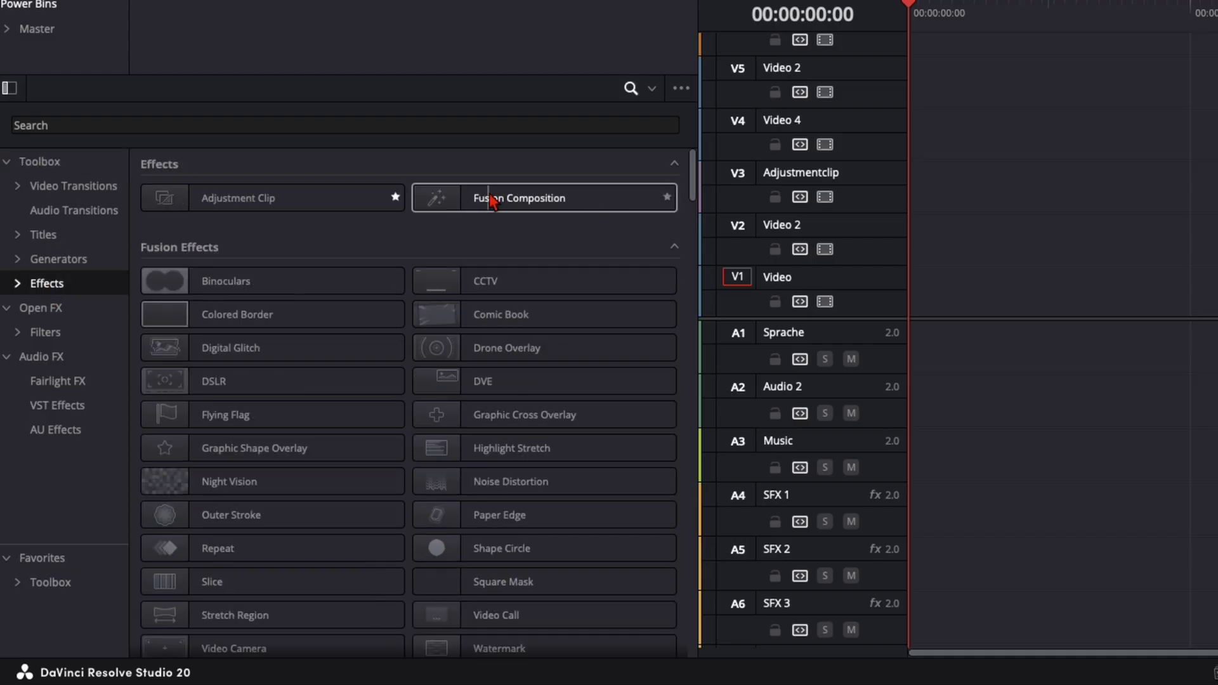
mouse_move(543, 206)
mouse_down()
mouse_move(569, 471)
mouse_move(532, 476)
mouse_move(999, 465)
mouse_up()
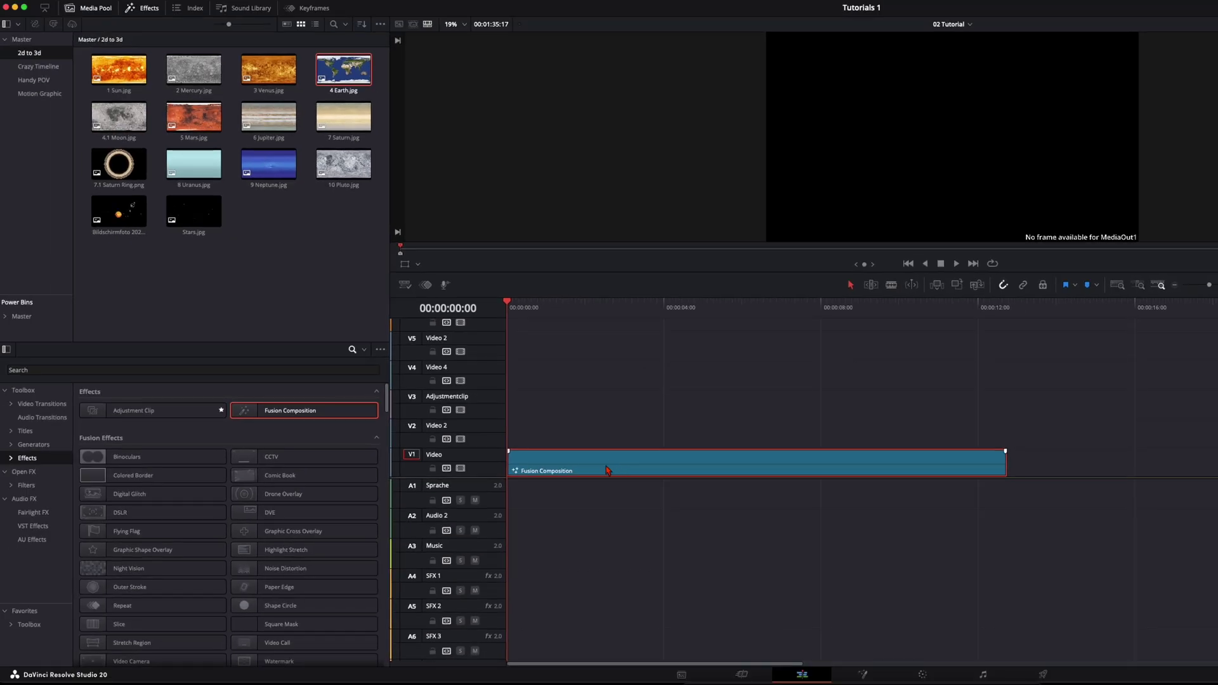
Open the clip in the Fusion page and add a Background node with alpha set to 0
right_click(607, 470)
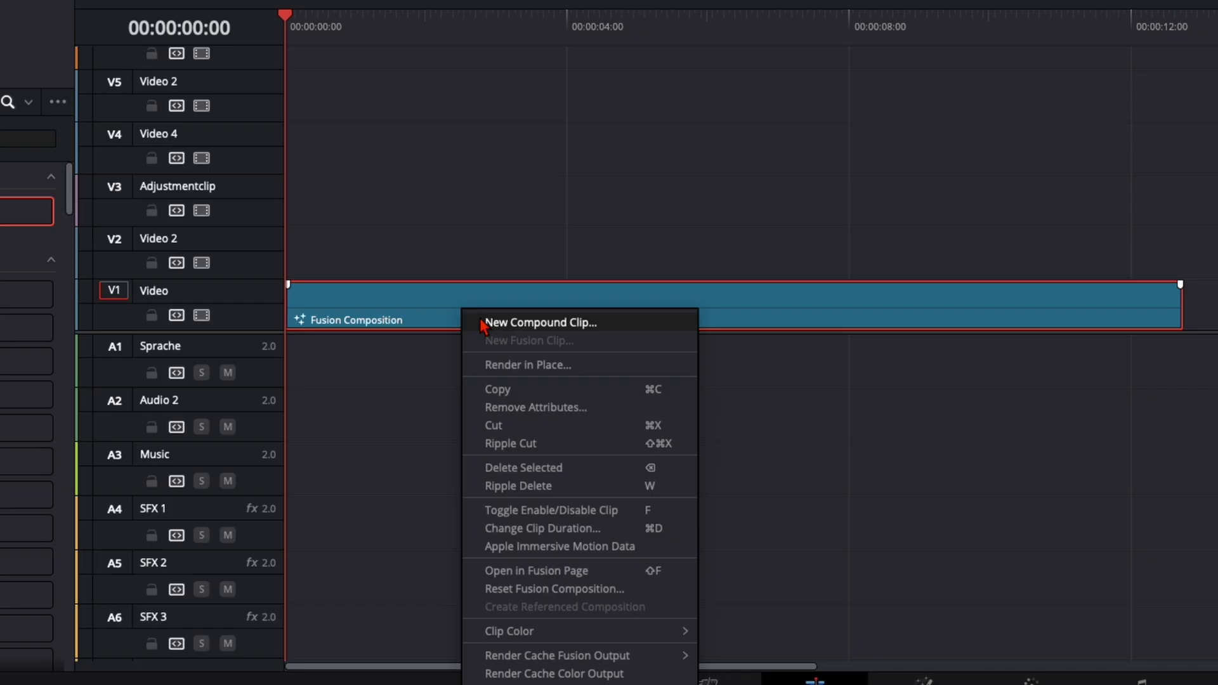
click(563, 572)
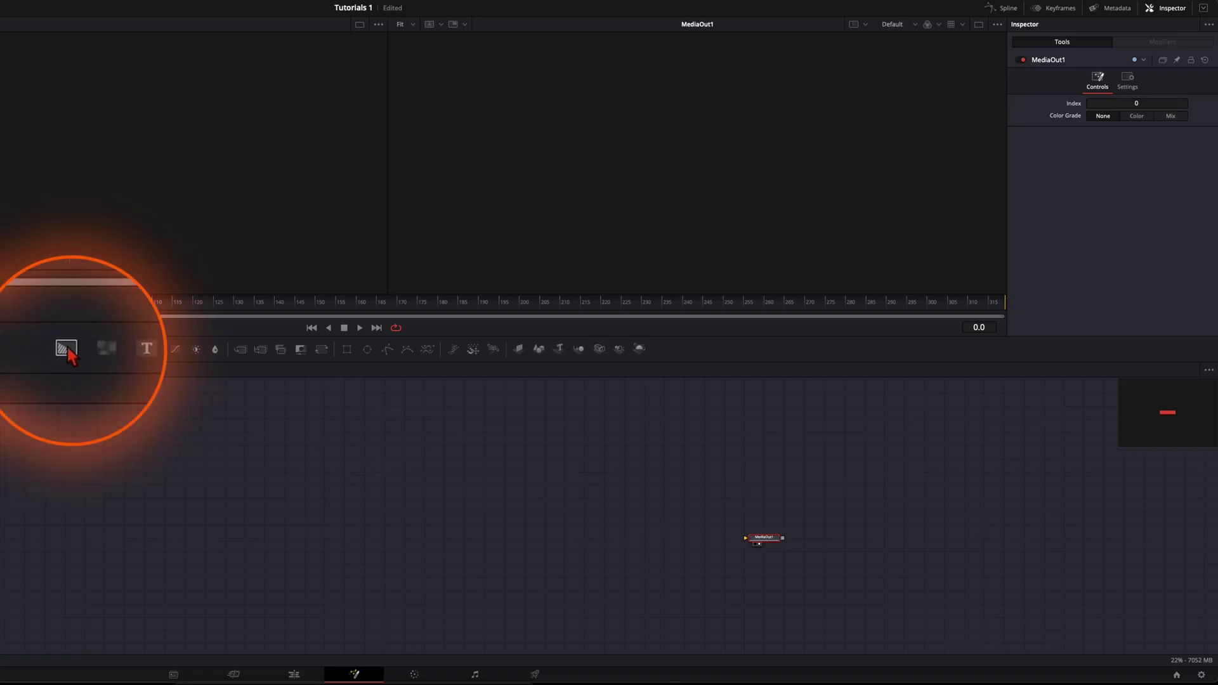
mouse_move(69, 351)
mouse_down()
mouse_move(482, 545)
mouse_move(747, 539)
mouse_up()
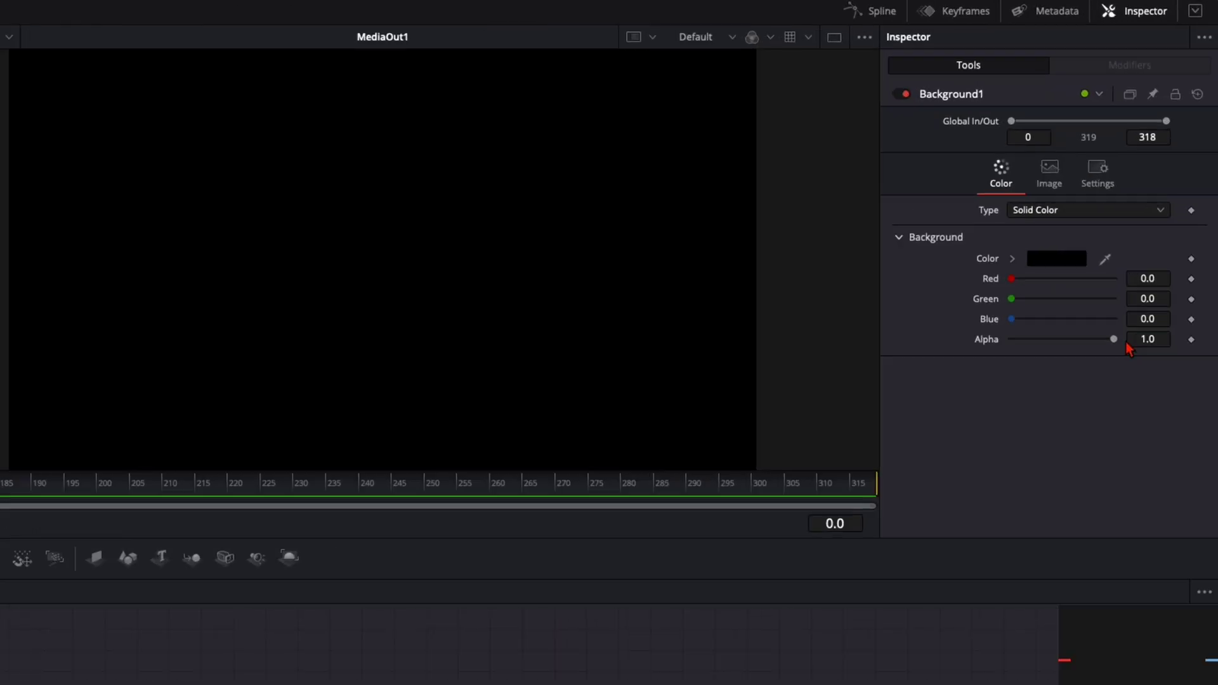
drag(1152, 212, 1103, 213)
drag(1011, 380, 984, 380)
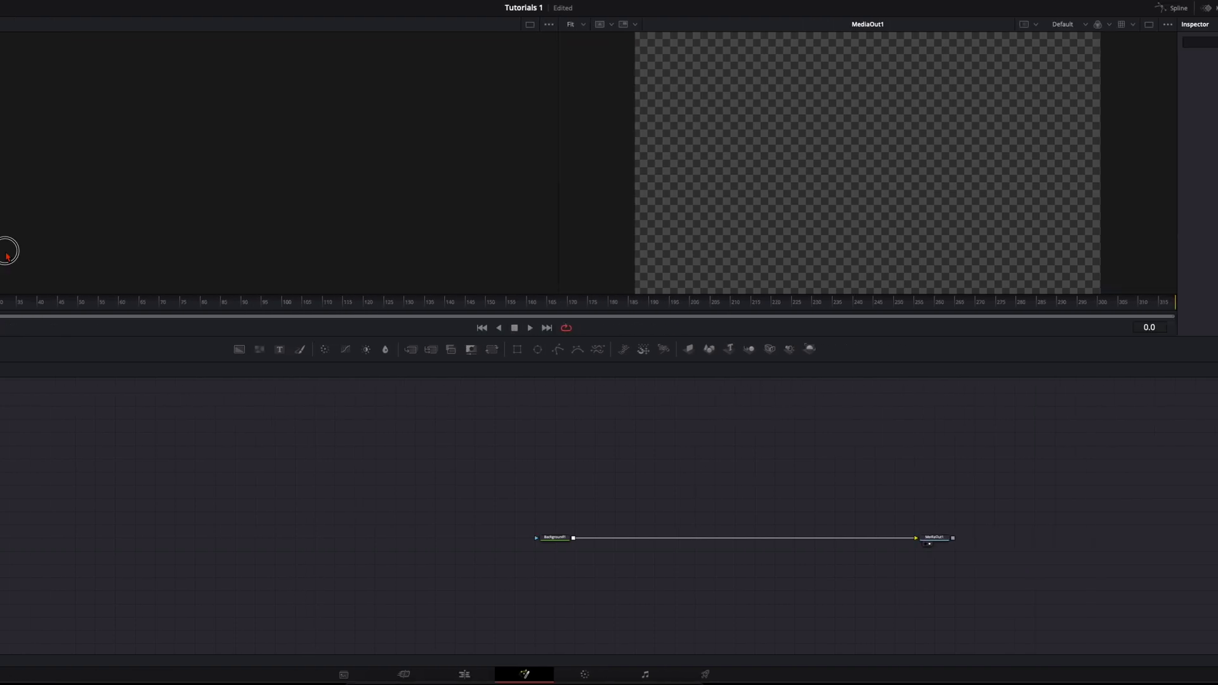
Add 4 Earth.jpg as MediaIn1 and merge it over Background1 through Merge1
mouse_move(100, 86)
mouse_down()
mouse_move(421, 449)
mouse_move(443, 458)
mouse_move(413, 538)
mouse_up()
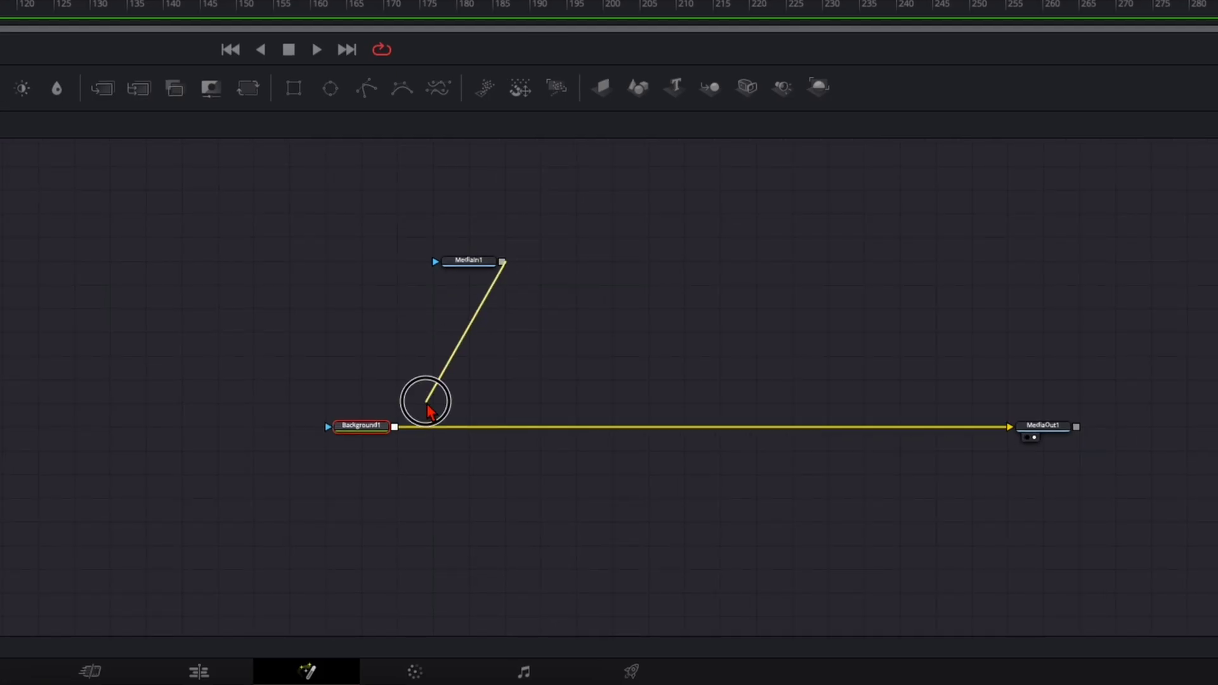
drag(411, 428, 400, 428)
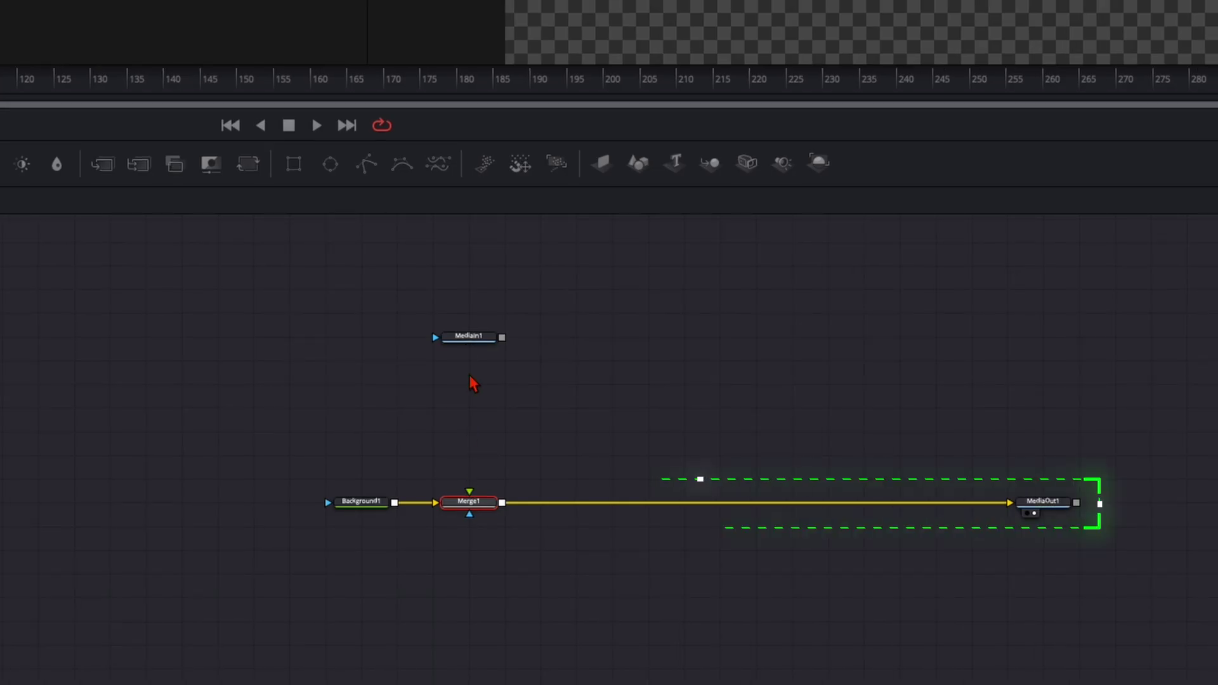
Chain Shape3D1, Merge3D1 and Renderer3D1 after MediaIn1, feeding Renderer3D1 into Merge1's foreground
click(473, 345)
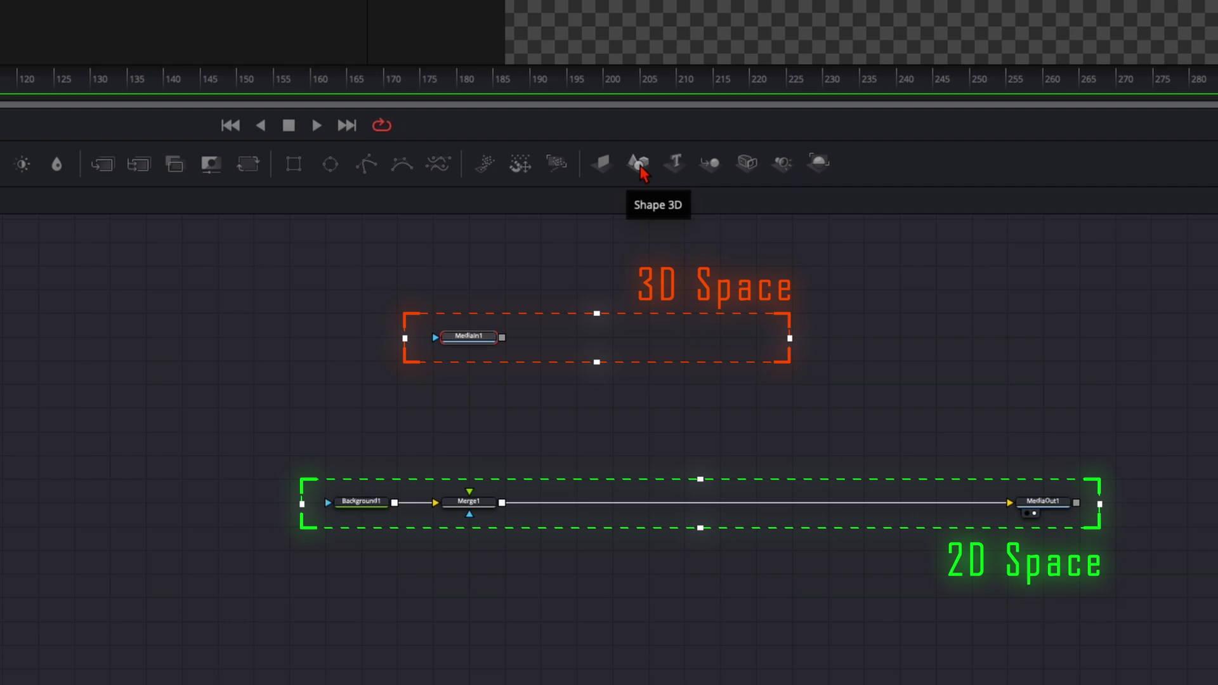
click(640, 169)
drag(529, 339, 564, 344)
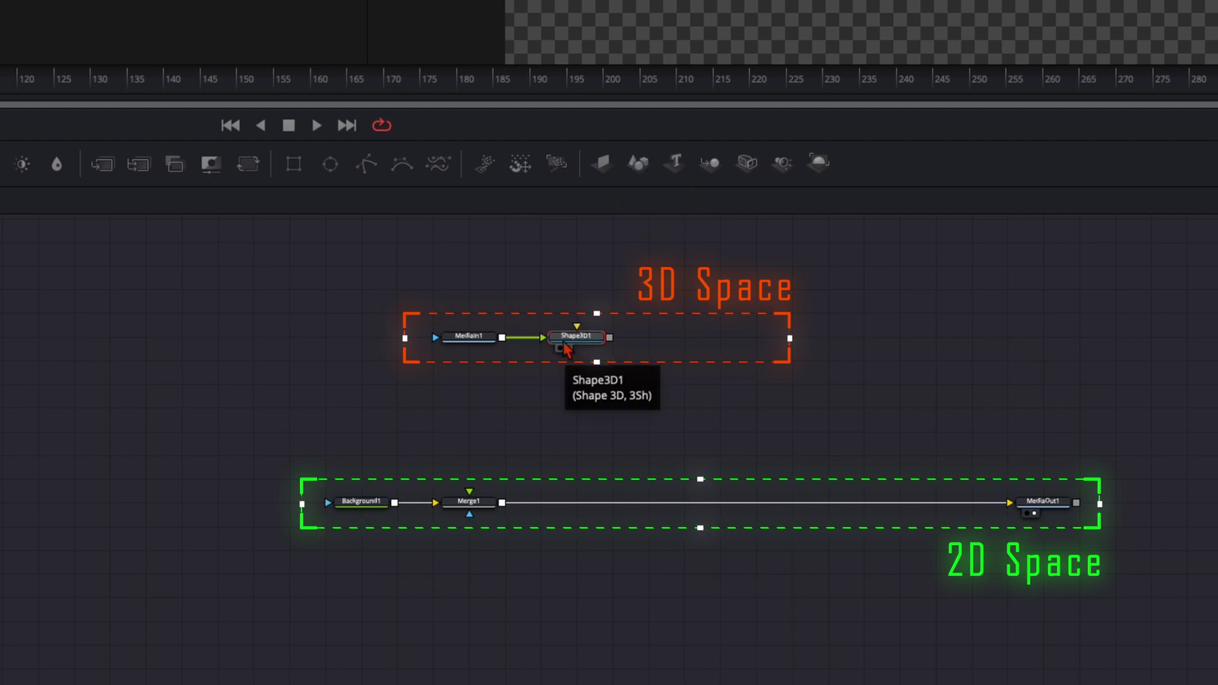
click(712, 167)
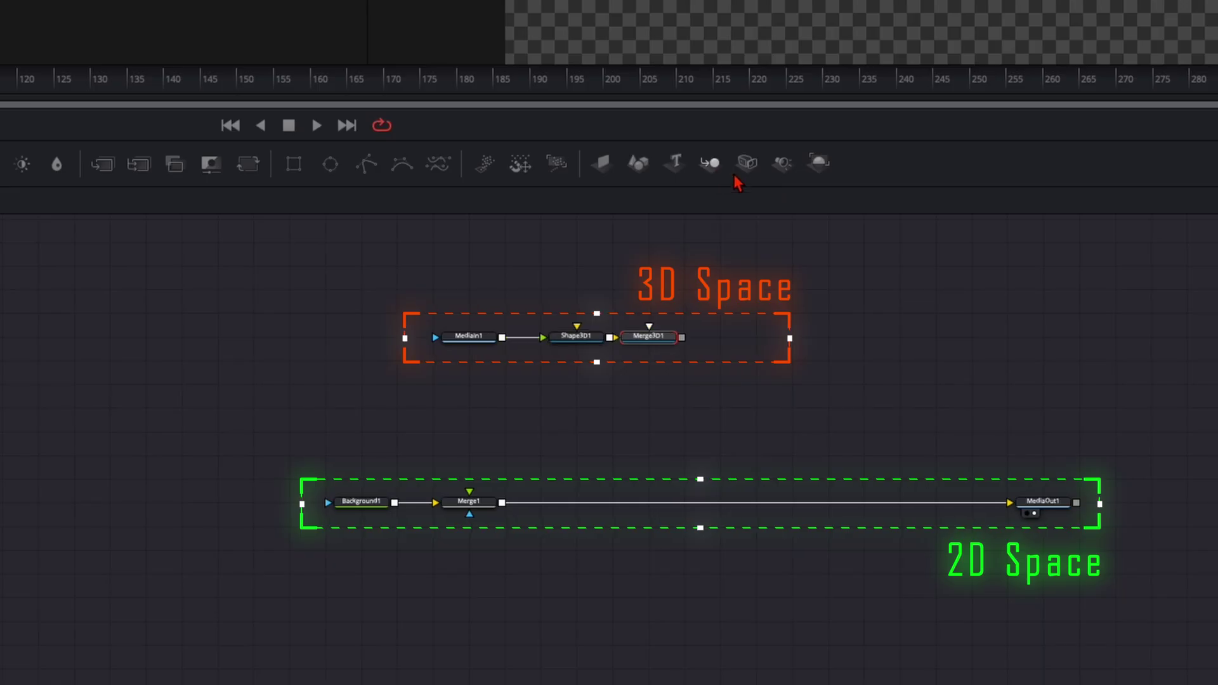
click(820, 168)
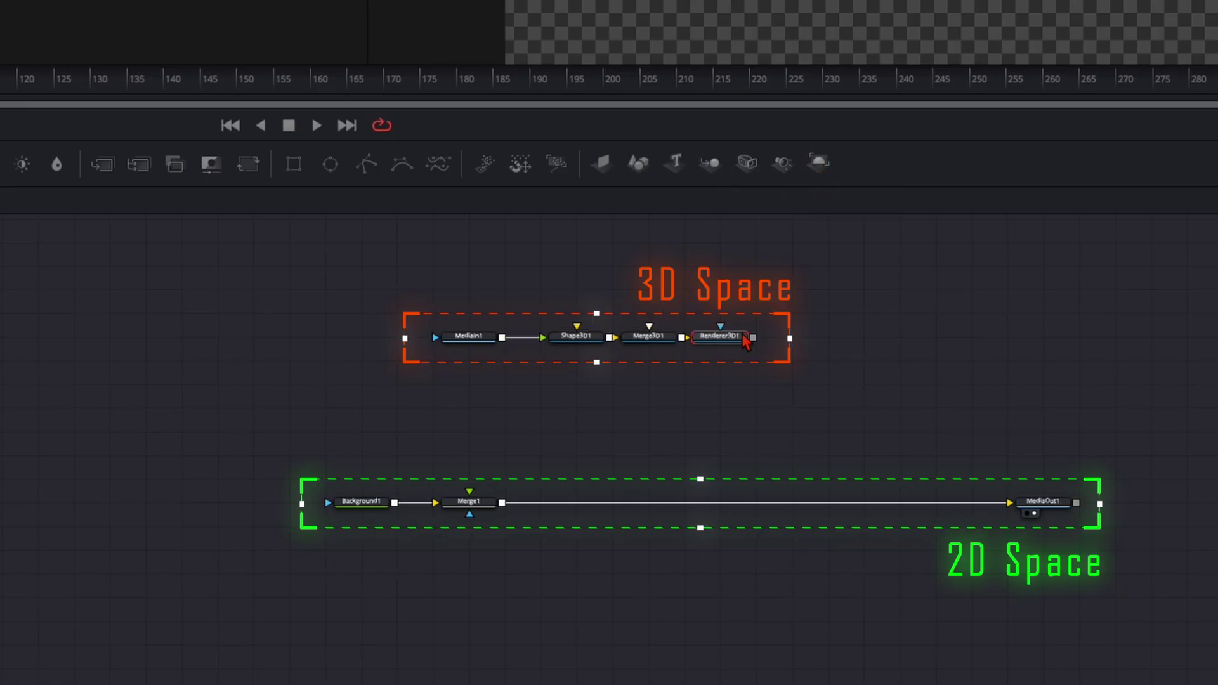
drag(753, 338, 467, 500)
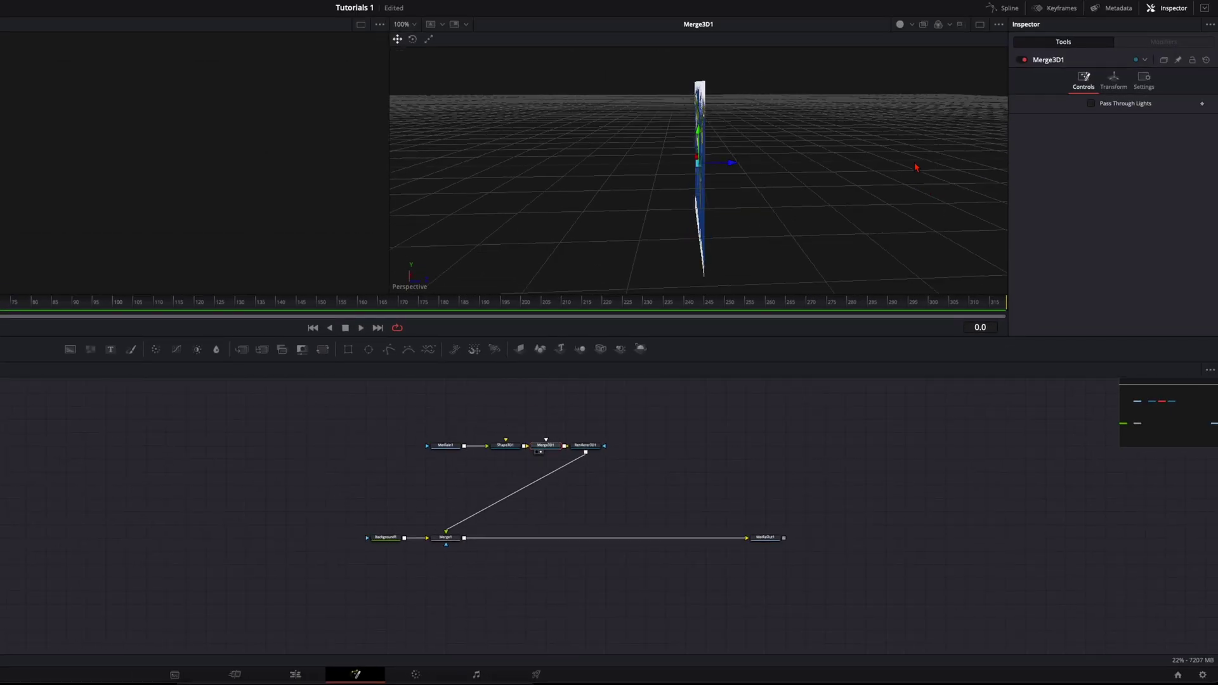
Set Shape3D1's shape to Sphere and orbit the 3D viewport to inspect the globe
mouse_move(916, 168)
mouse_down()
mouse_move(449, 155)
mouse_move(543, 237)
mouse_move(772, 213)
mouse_move(667, 190)
mouse_up()
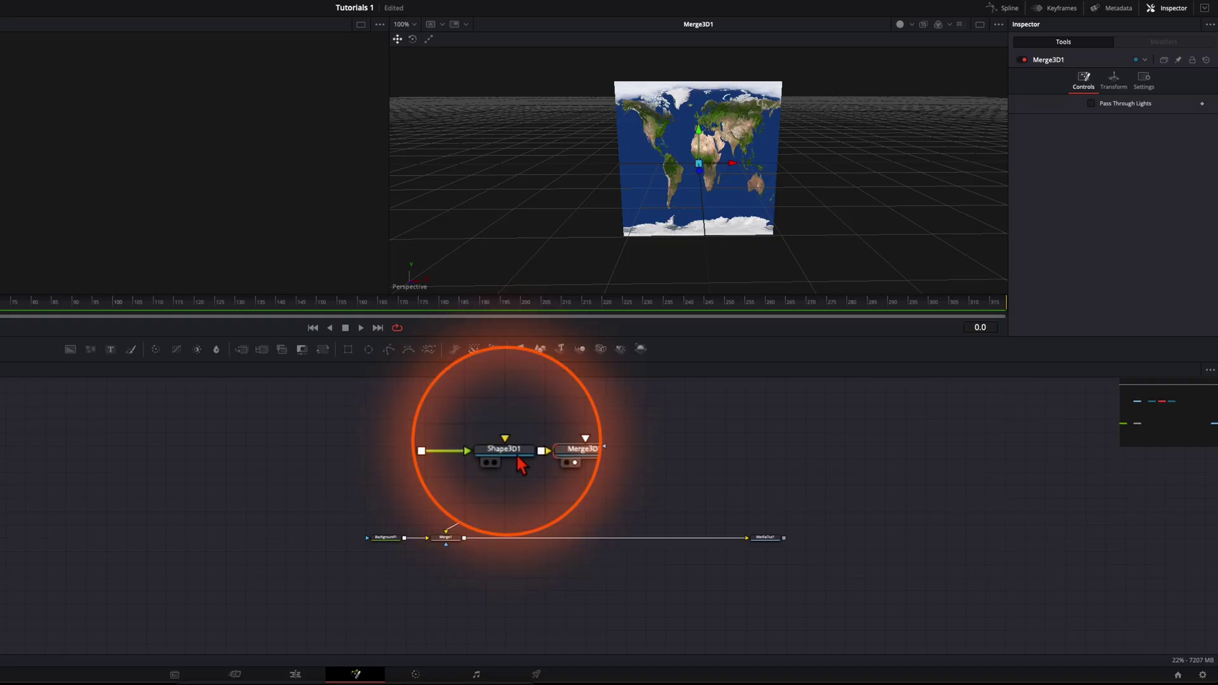
click(520, 464)
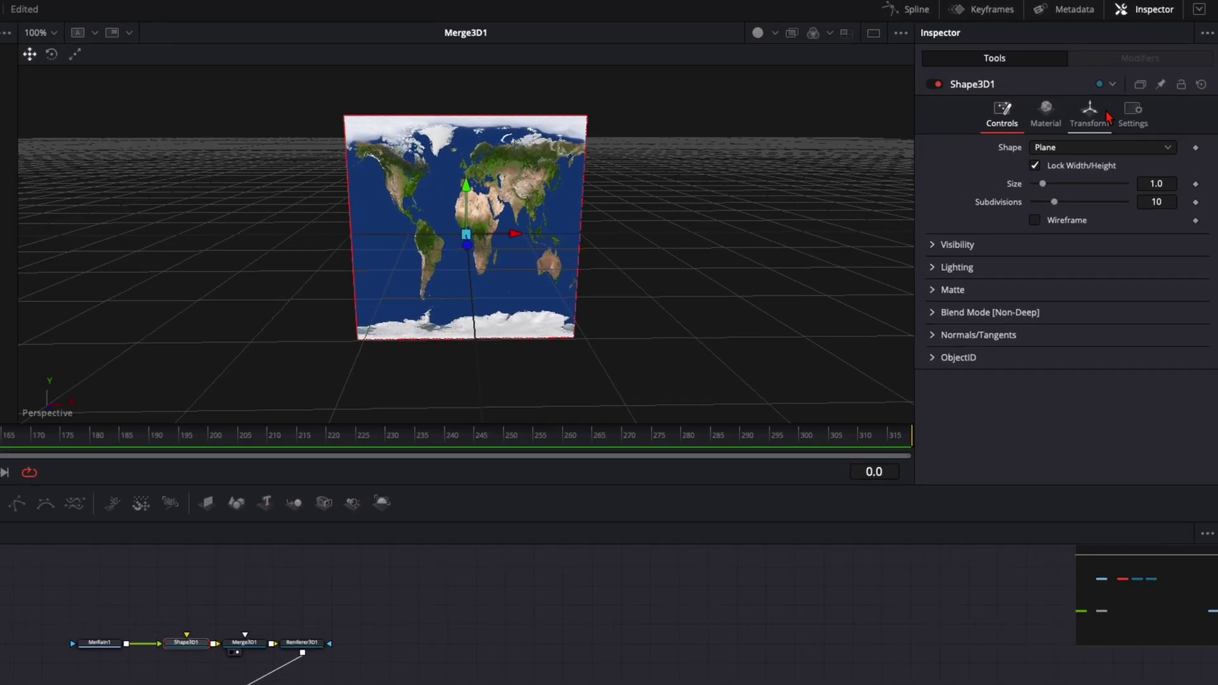
click(1044, 157)
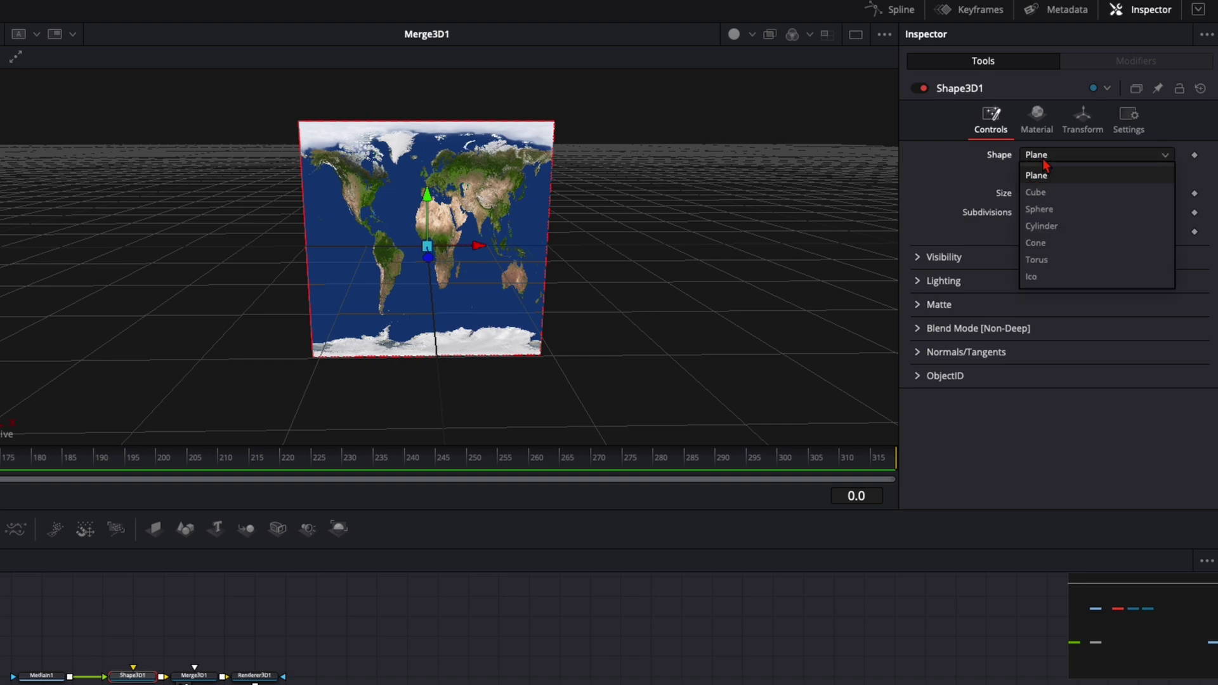
click(1039, 209)
scroll(483, 342, down, 5)
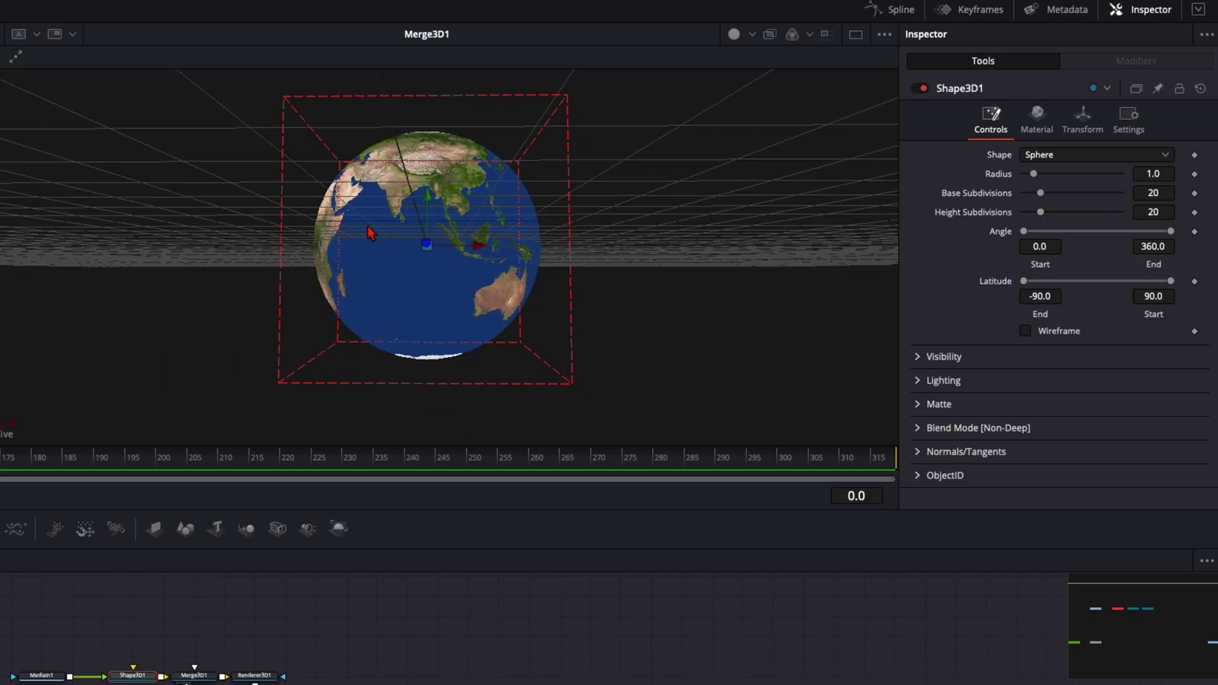
mouse_move(362, 234)
mouse_down()
mouse_move(149, 234)
mouse_move(568, 285)
mouse_move(391, 328)
mouse_move(645, 319)
mouse_move(555, 403)
mouse_move(463, 253)
mouse_move(246, 147)
mouse_move(14, 223)
mouse_move(283, 332)
mouse_move(619, 345)
mouse_move(787, 315)
mouse_move(572, 286)
mouse_move(213, 267)
mouse_move(254, 285)
mouse_up()
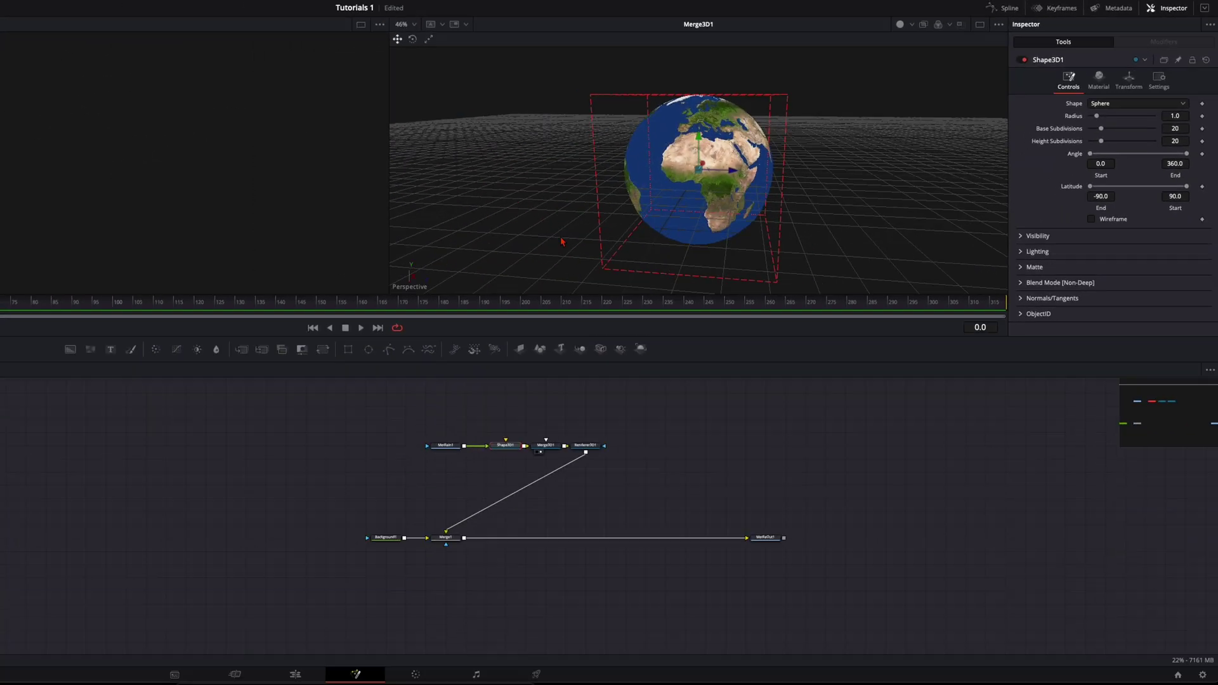
mouse_move(766, 538)
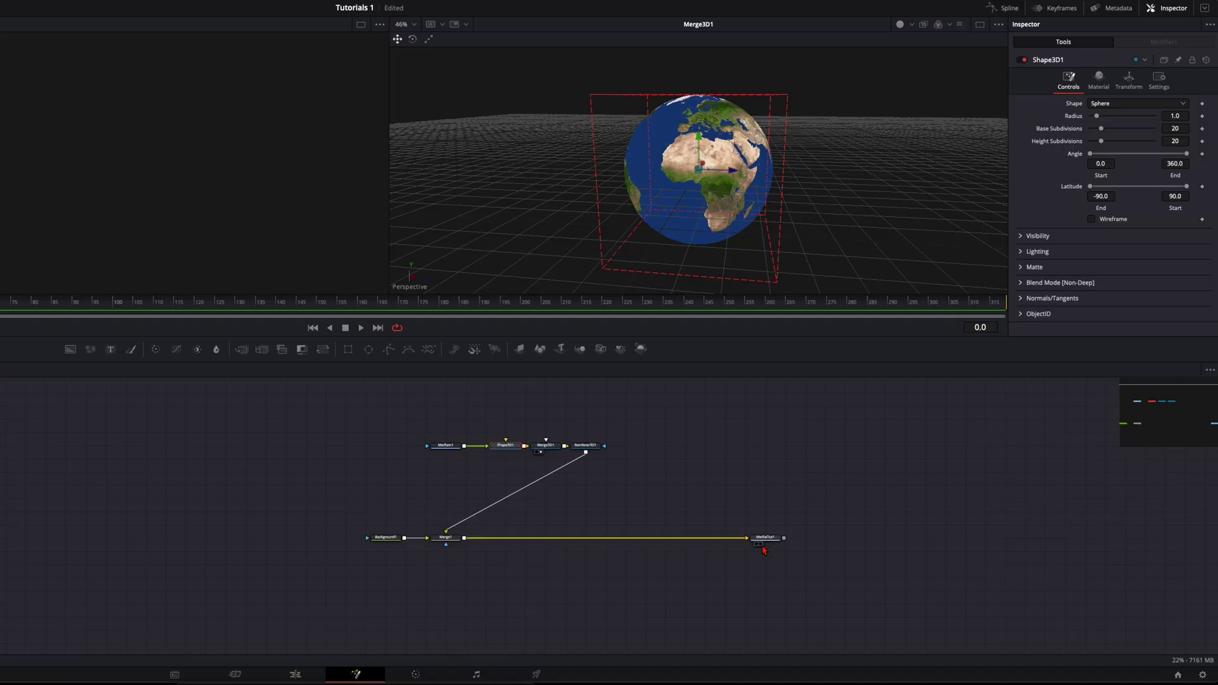
View MediaOut1 and set the globe's Scale to 0.481 and Rotation Y to 60
click(759, 545)
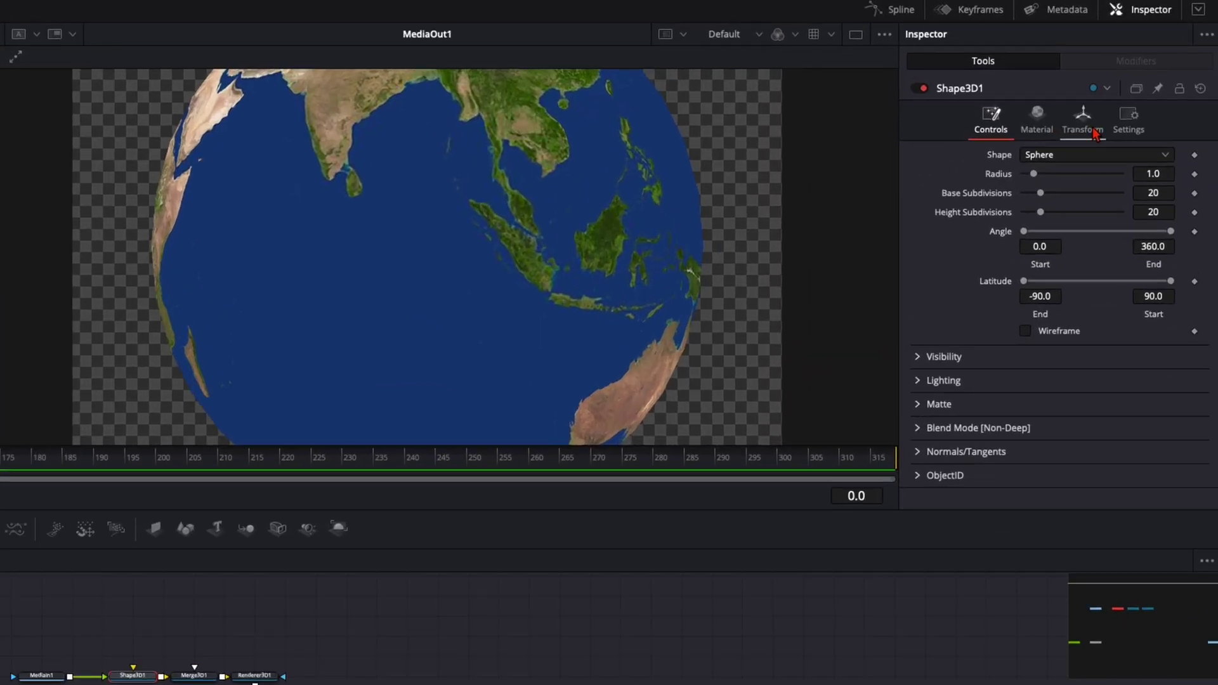
click(1137, 88)
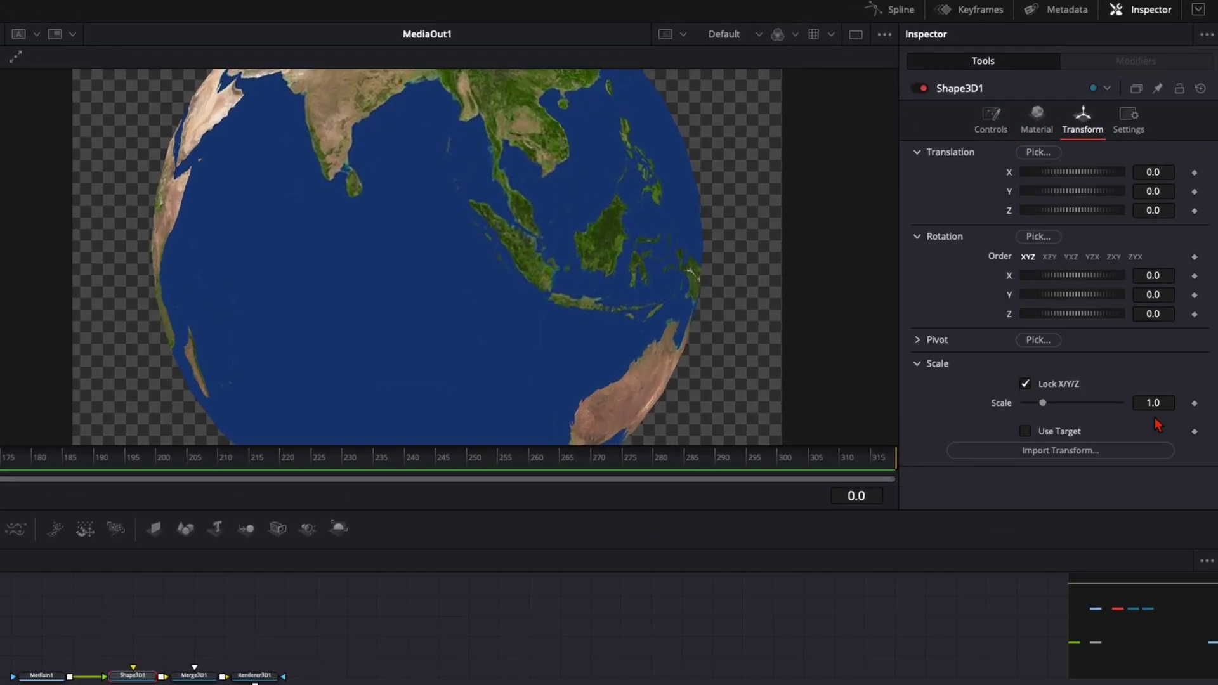
drag(1165, 402, 764, 413)
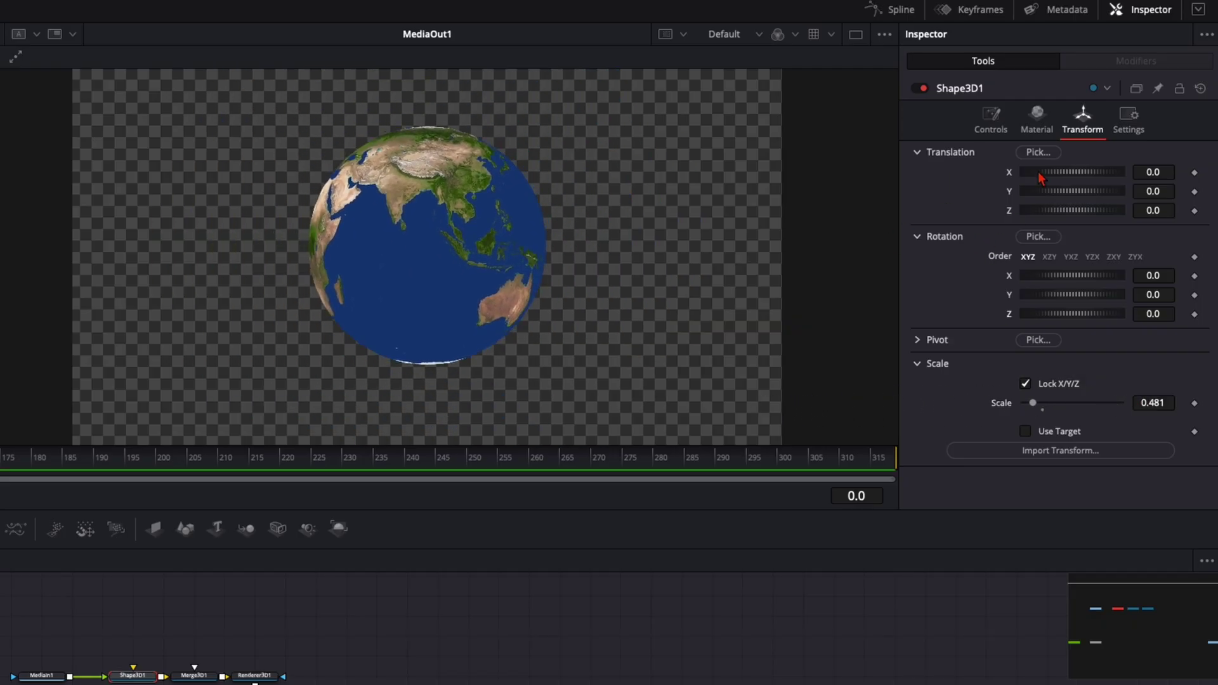
drag(1039, 179, 1068, 181)
mouse_move(1054, 295)
mouse_down()
mouse_move(1079, 301)
mouse_move(1082, 279)
mouse_move(1080, 320)
mouse_move(1124, 196)
mouse_up()
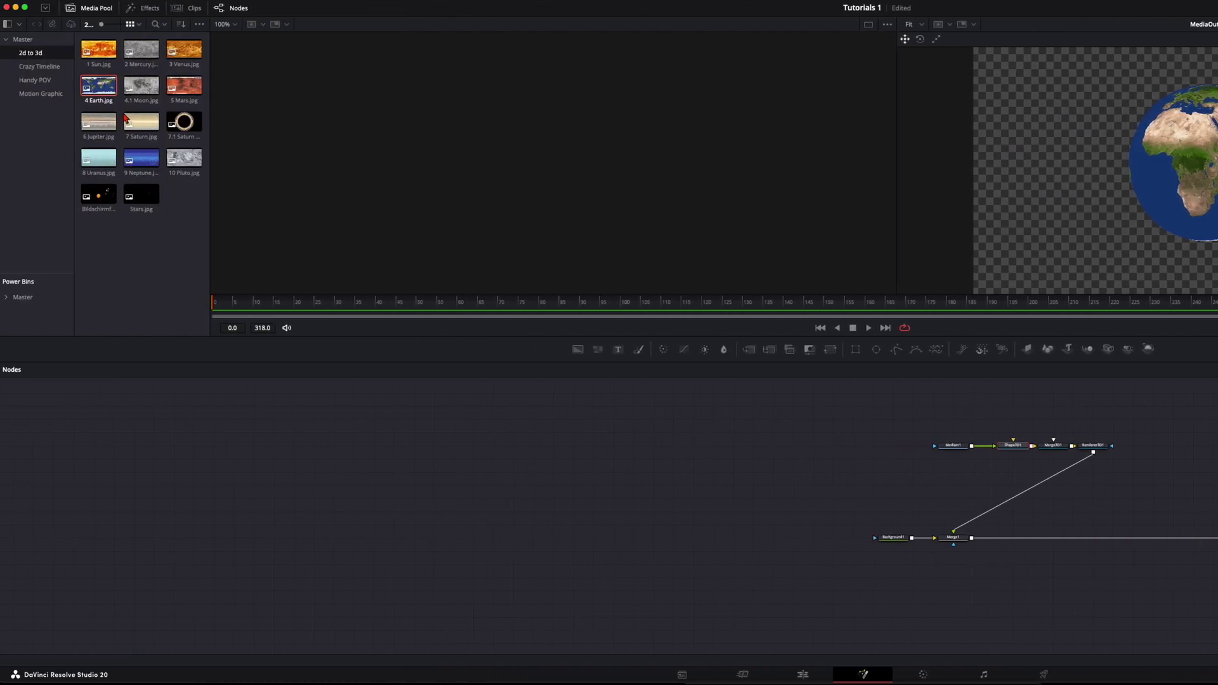
Add 4.1 Moon.jpg as MediaIn2 and connect it to a pasted Shape3D1_1 sphere node
drag(143, 88, 446, 409)
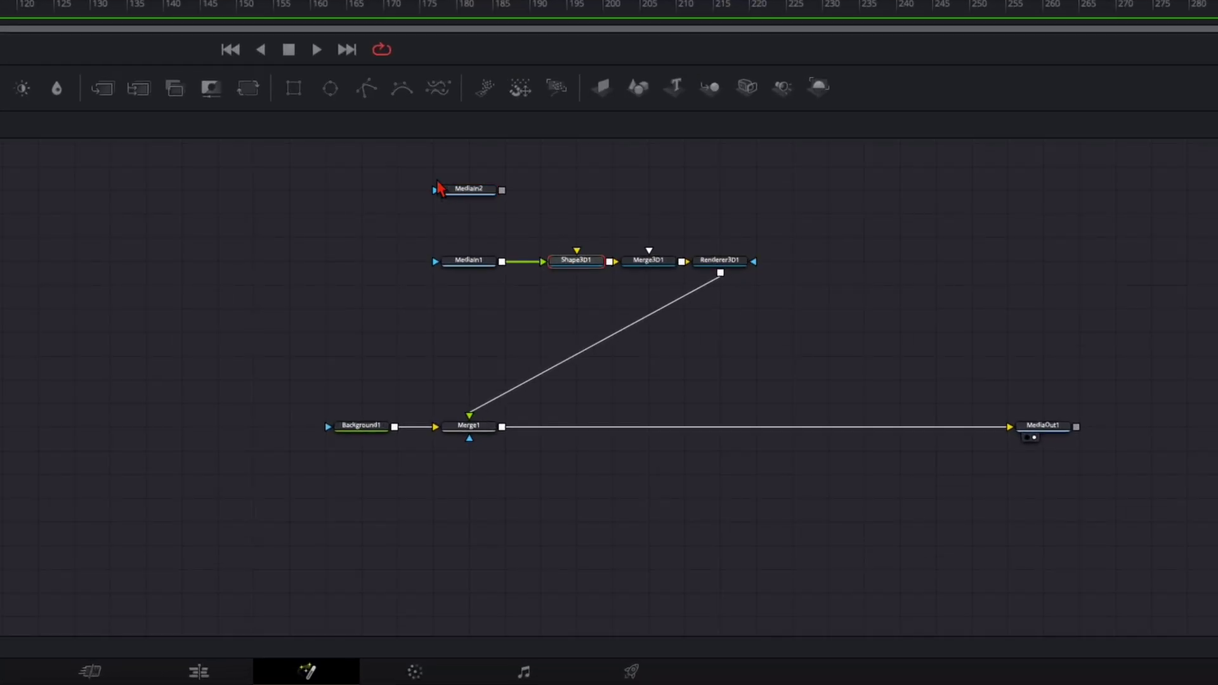
click(561, 191)
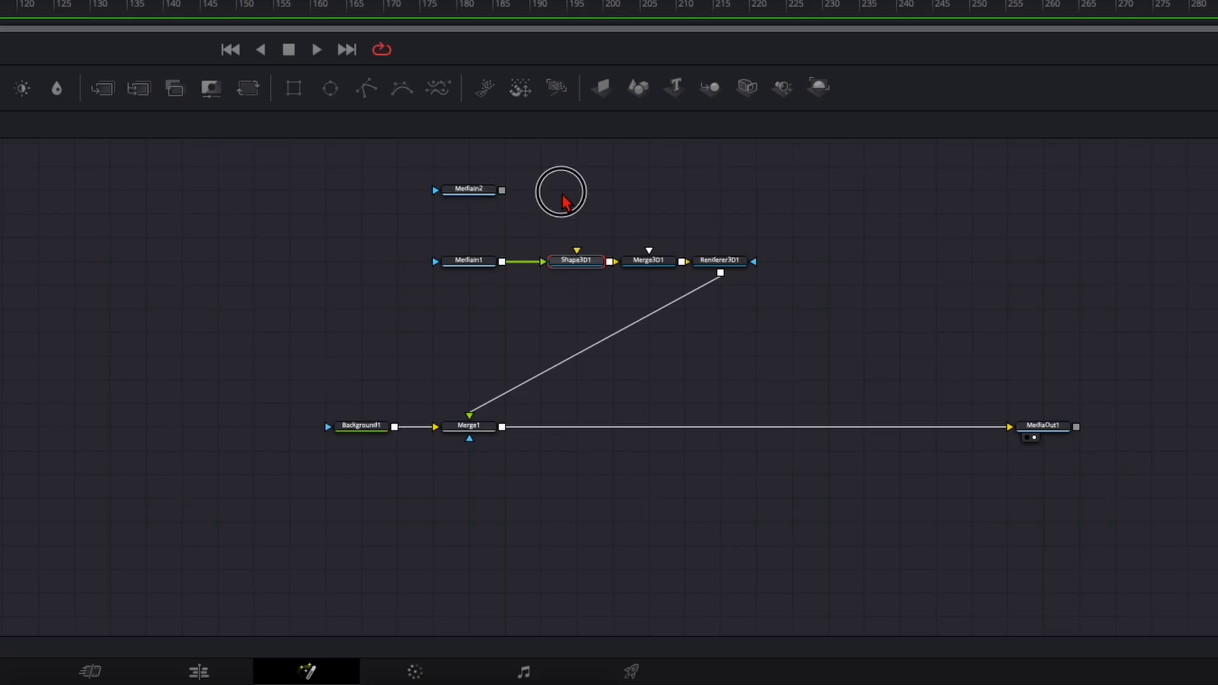
key(ctrl+v)
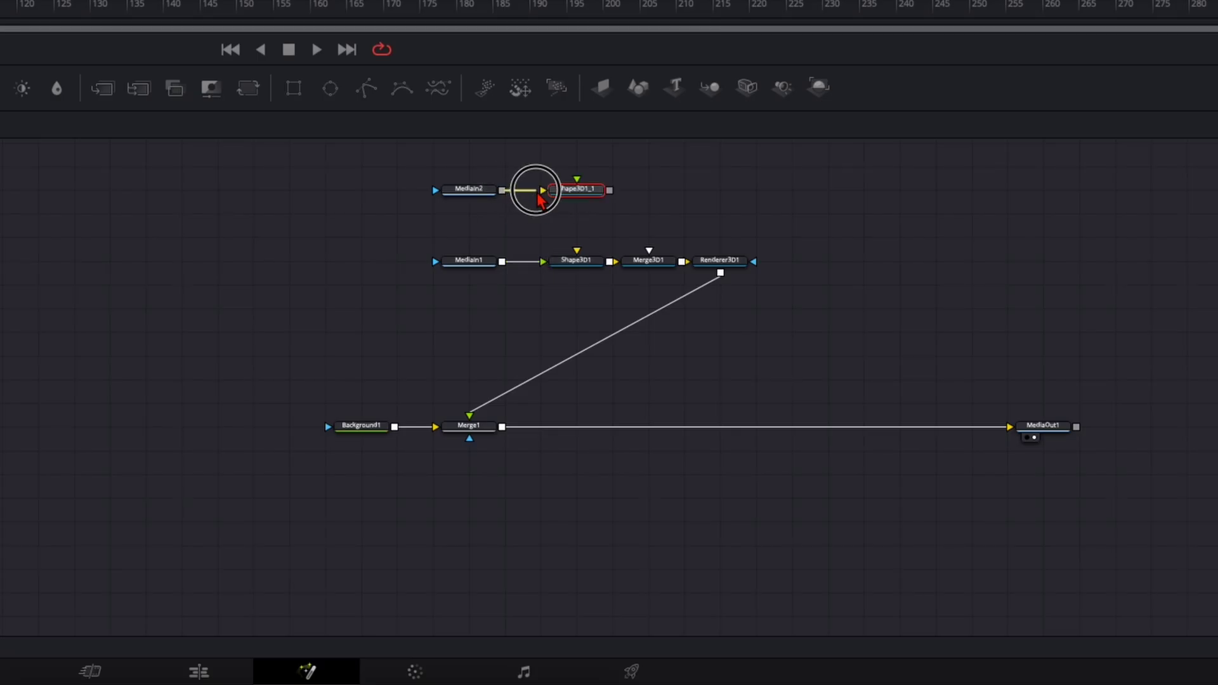
mouse_move(502, 190)
mouse_down()
mouse_move(560, 196)
mouse_move(652, 270)
mouse_up()
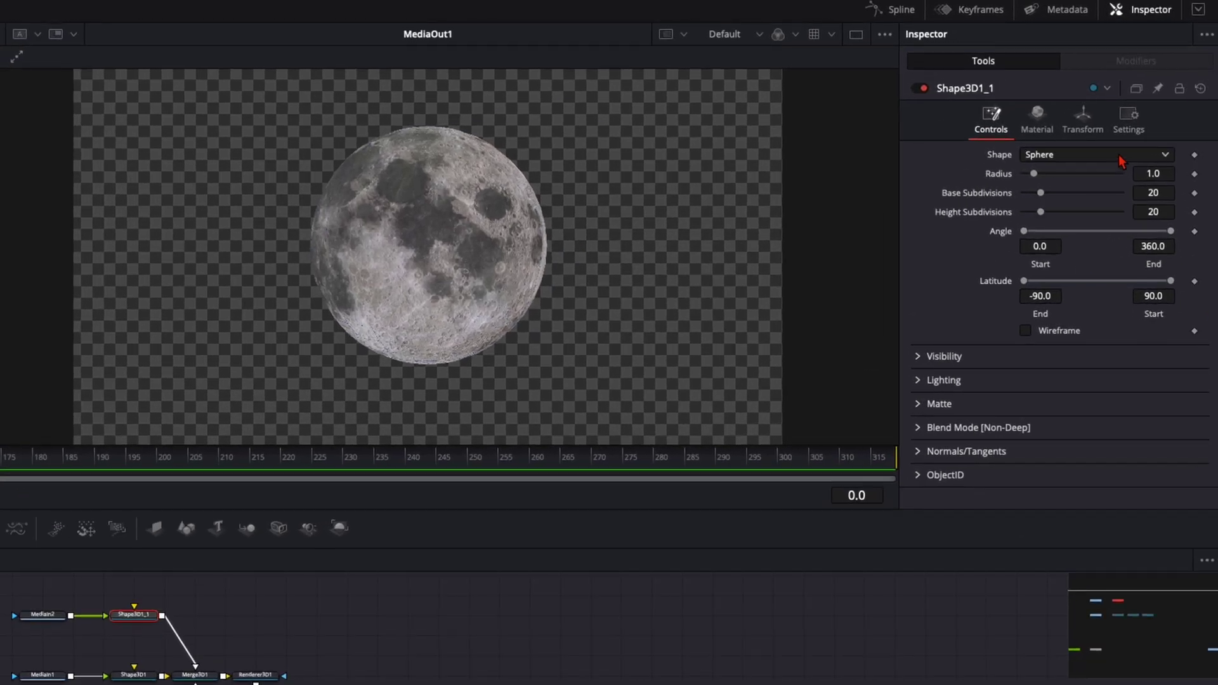
Set Shape3D1_1's Scale to 0.147, Translation X to 0.714 and Translation Y to 0.367
click(1084, 119)
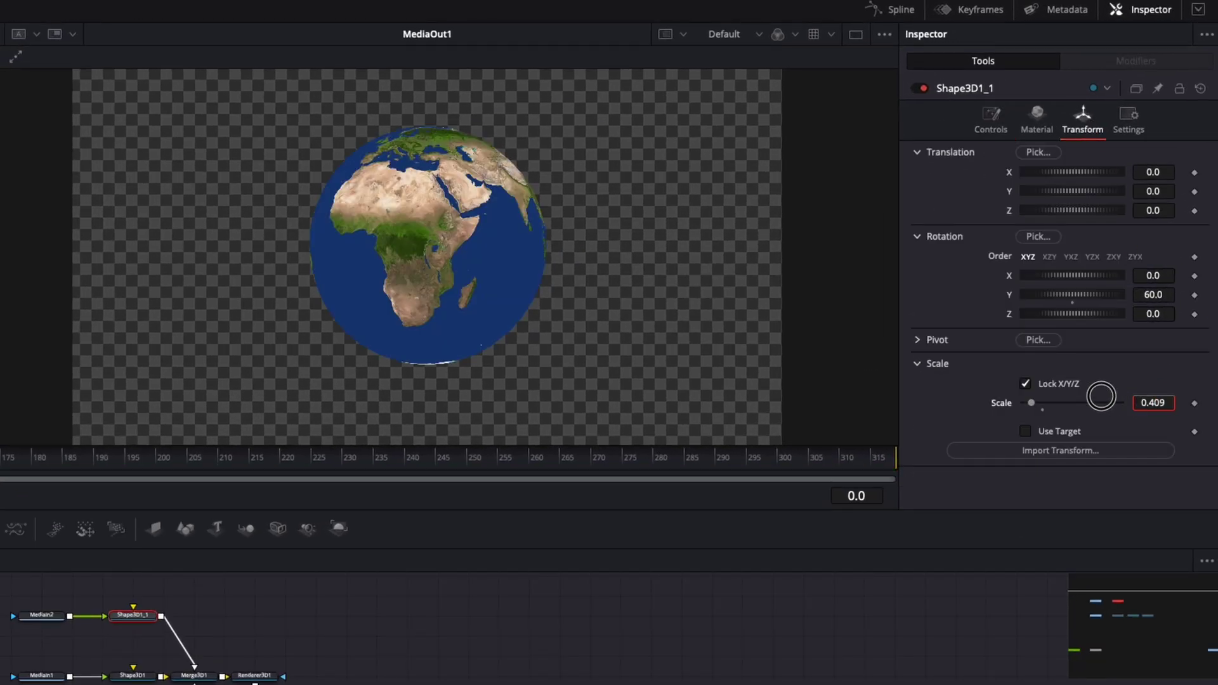
drag(1097, 400, 1060, 394)
drag(1075, 173, 1092, 181)
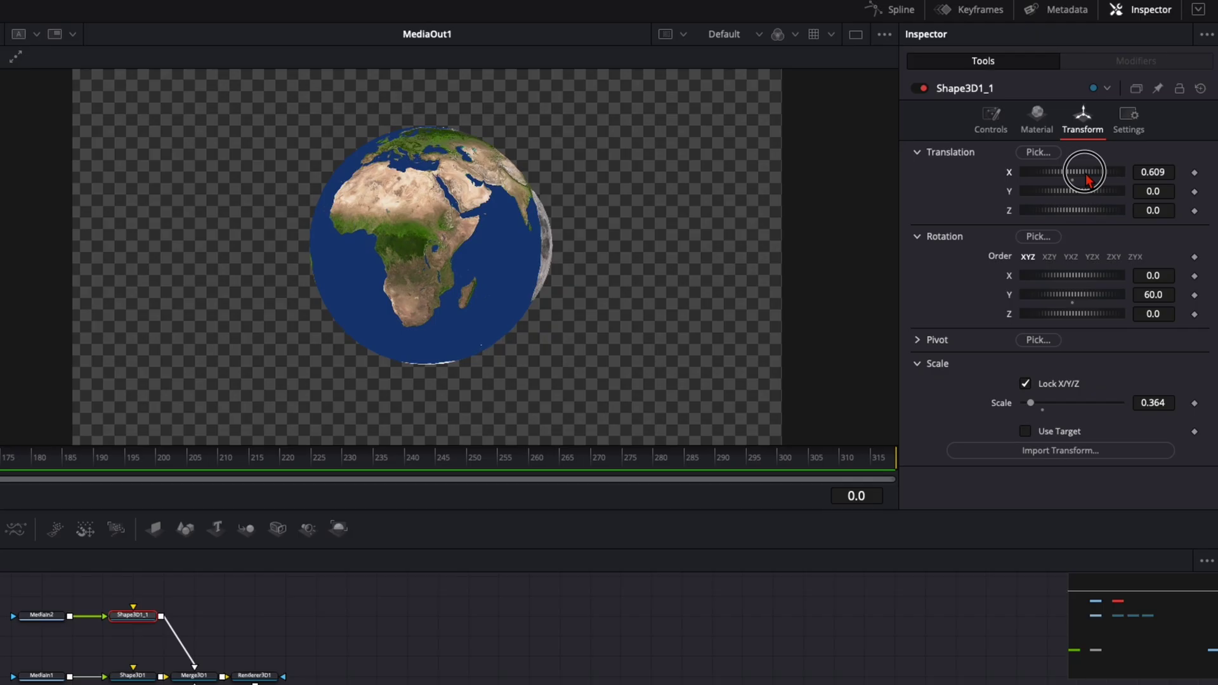
drag(1149, 403, 992, 403)
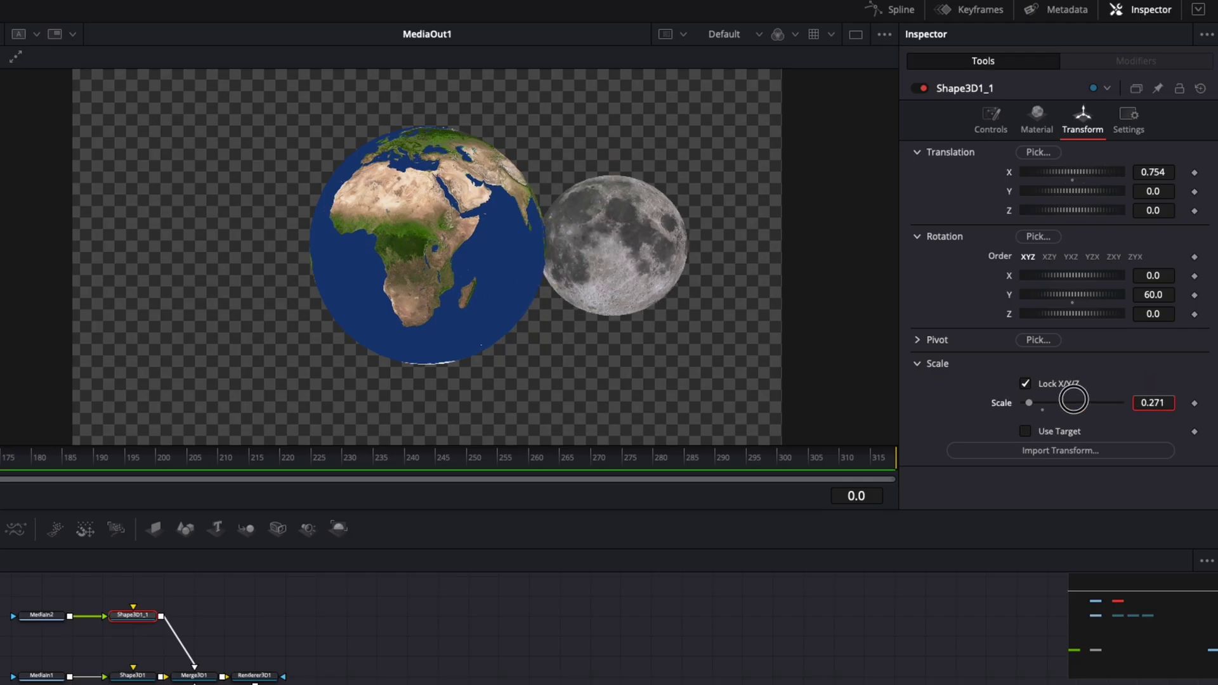
drag(1147, 191, 1157, 169)
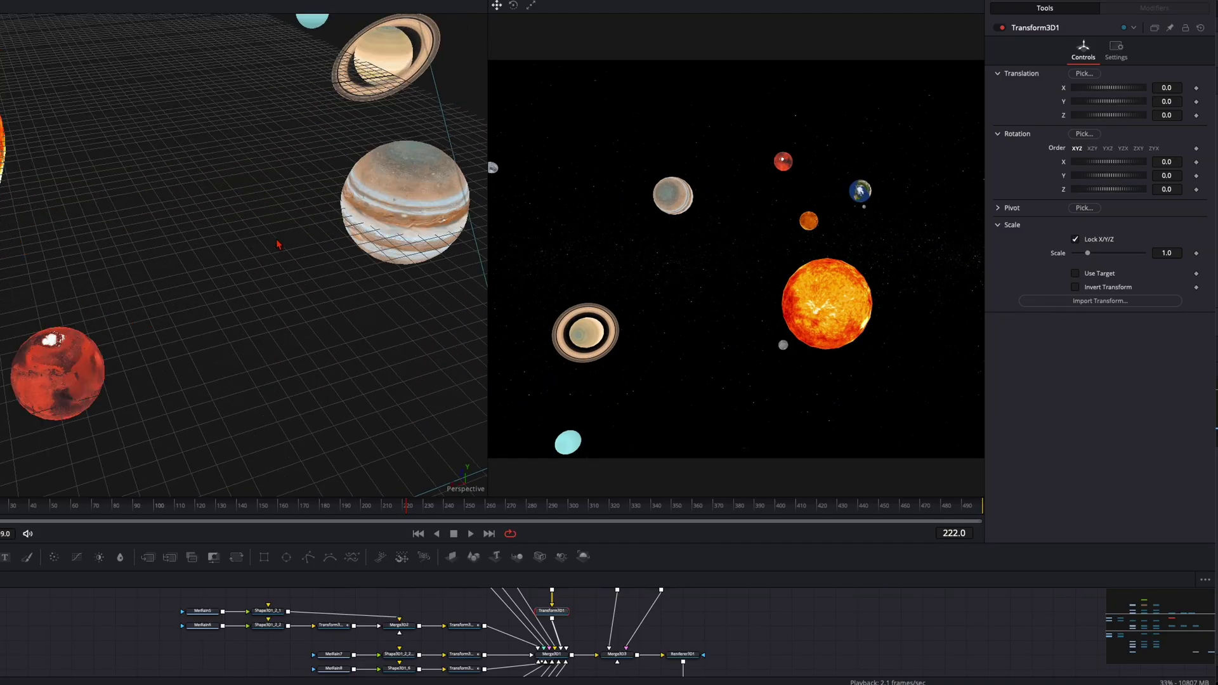
Orbit and zoom out the Perspective viewport to see the whole solar system
drag(348, 295, 214, 261)
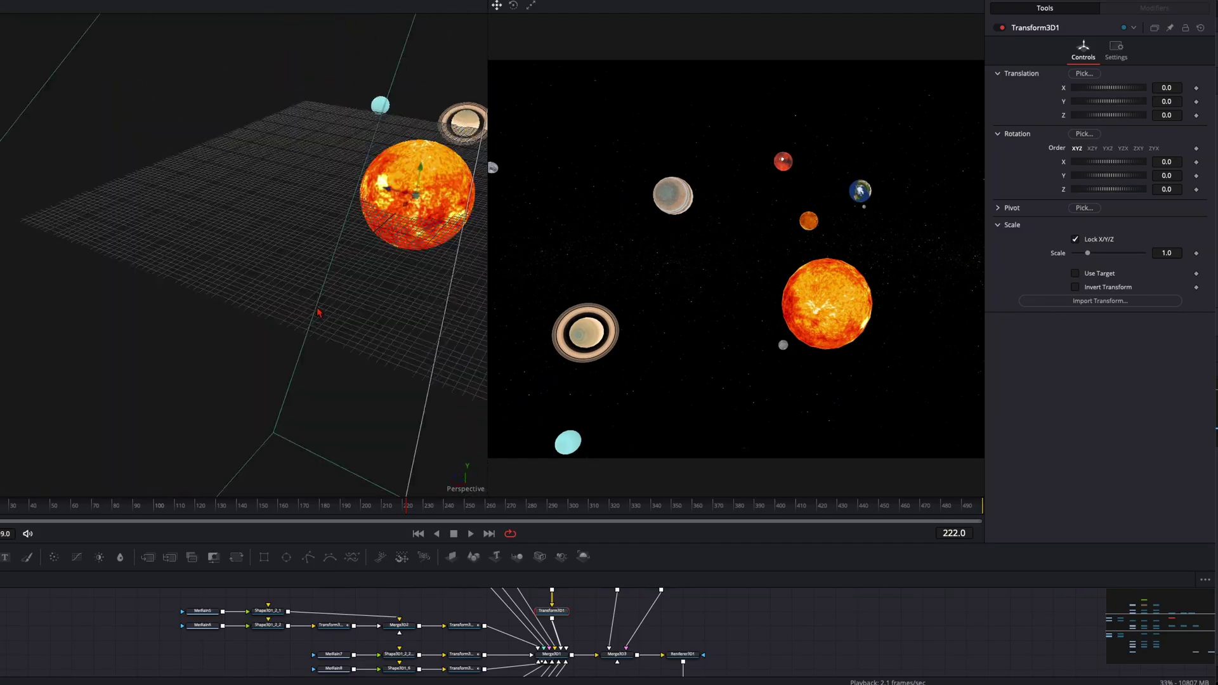